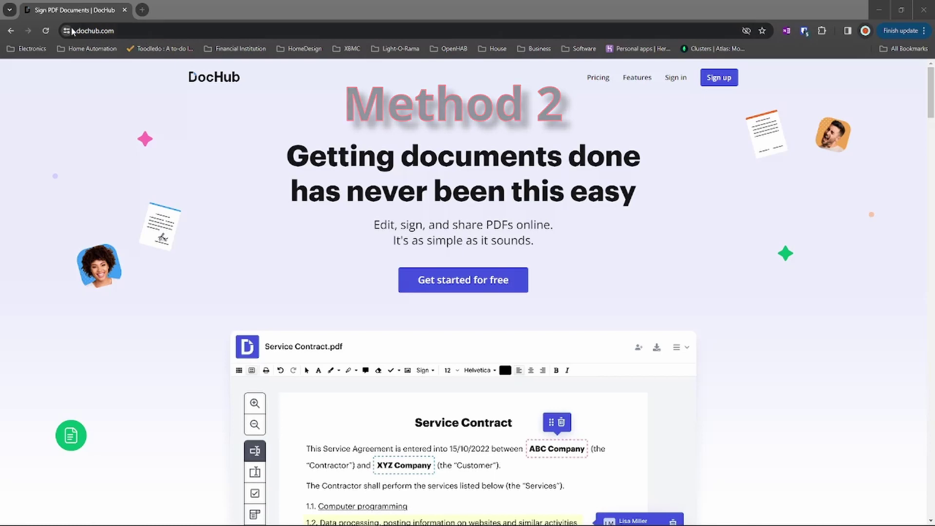
Sign in to DocHub with the account e-mail and password to reach the Documents list.
click(126, 31)
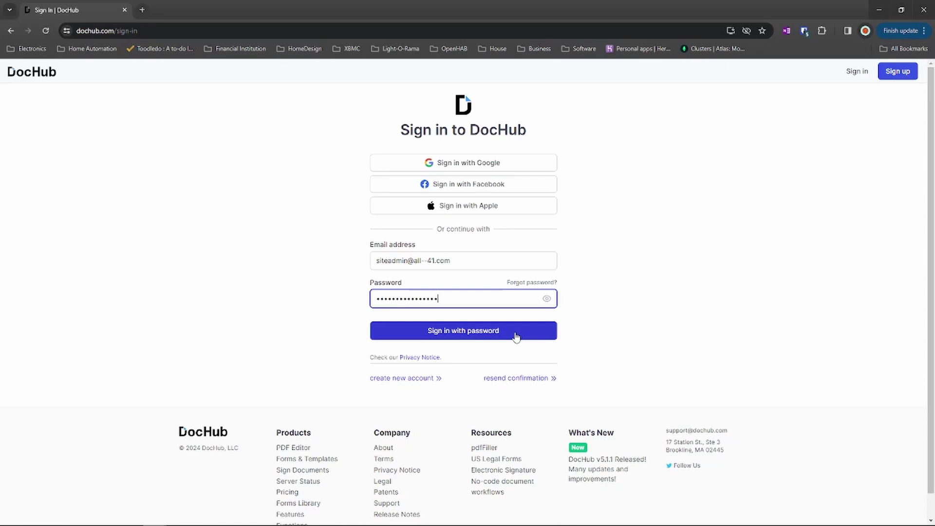
click(465, 331)
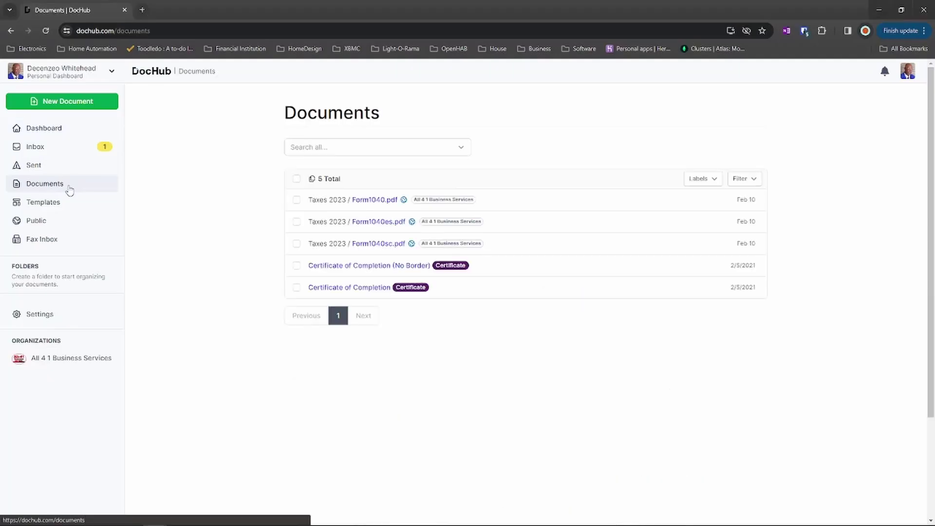
Create a new document and file it in the Taxes 2023 folder.
click(71, 103)
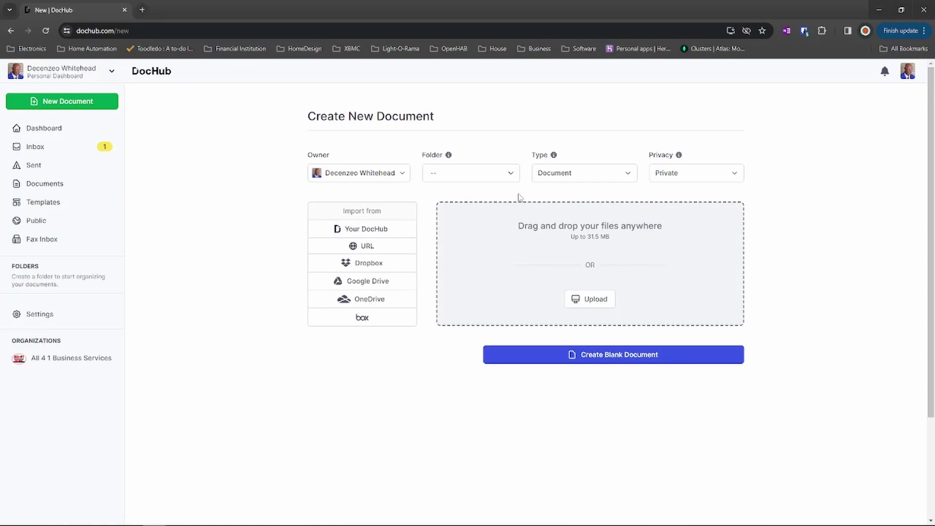
click(514, 177)
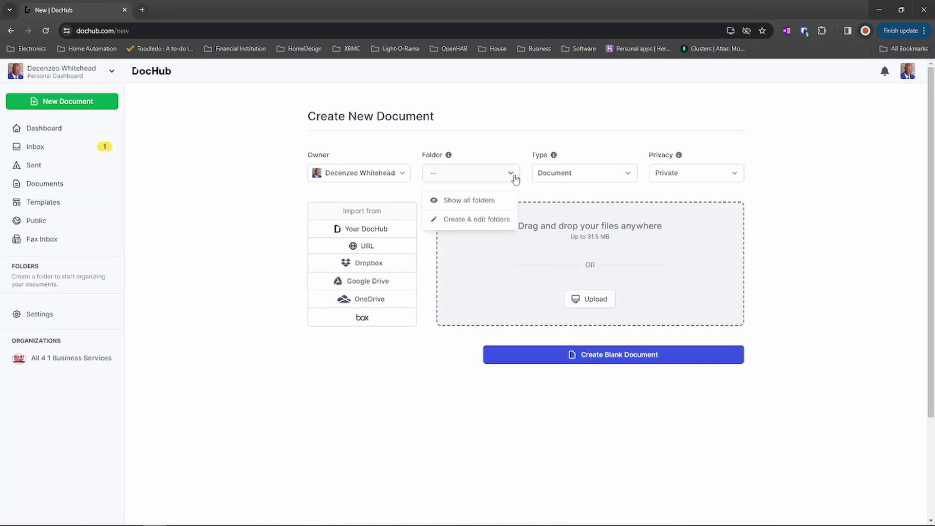
click(488, 199)
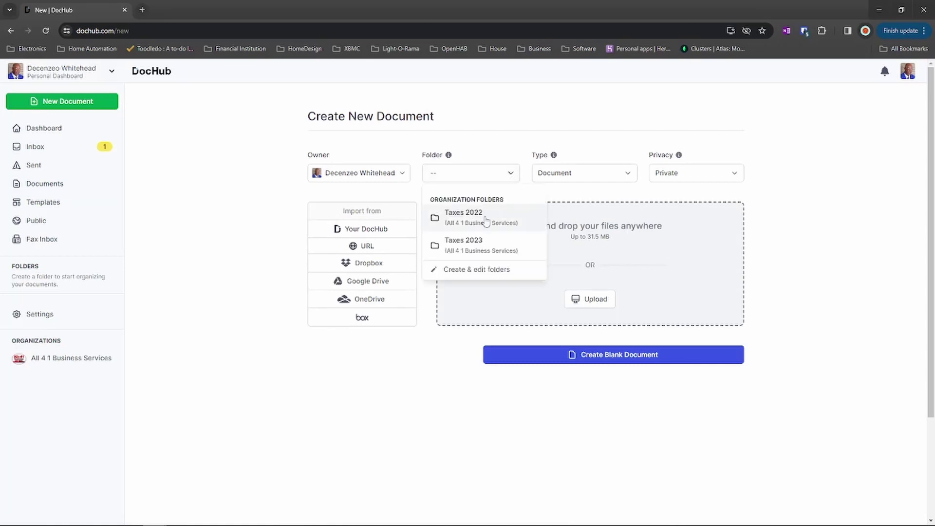
click(477, 245)
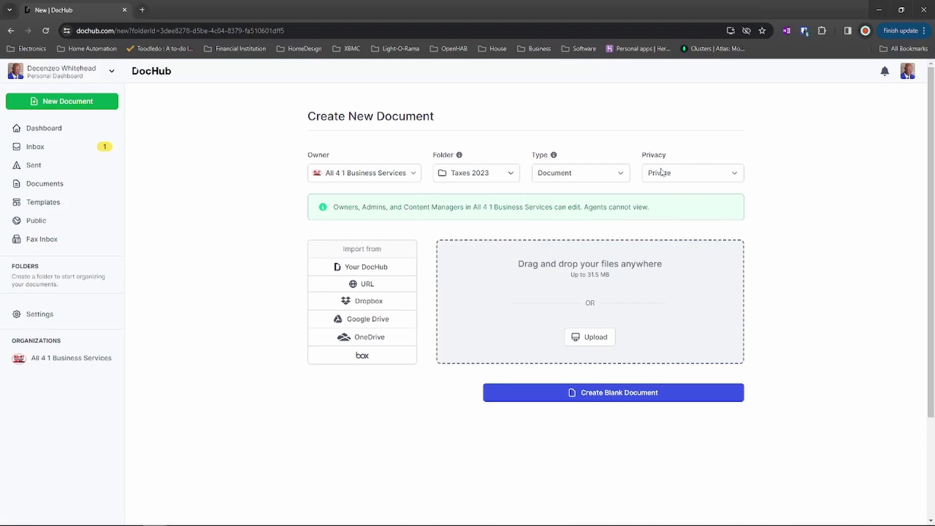
Upload Form1040.pdf from the 2023 tax forms into the DocHub editor.
click(595, 338)
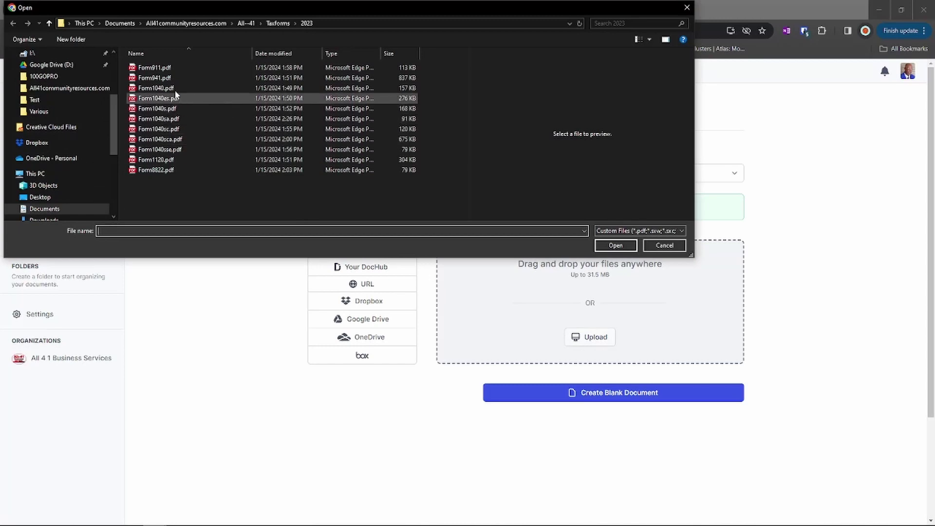
click(174, 92)
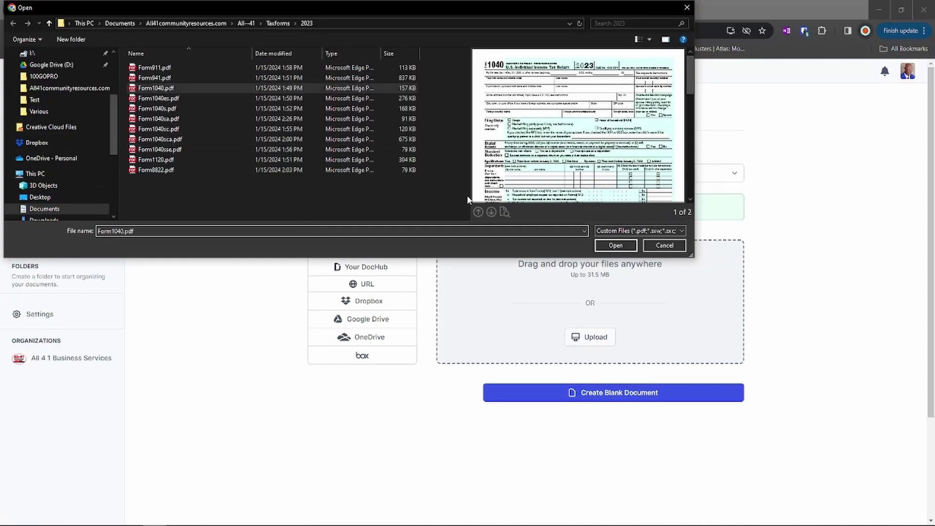
click(615, 245)
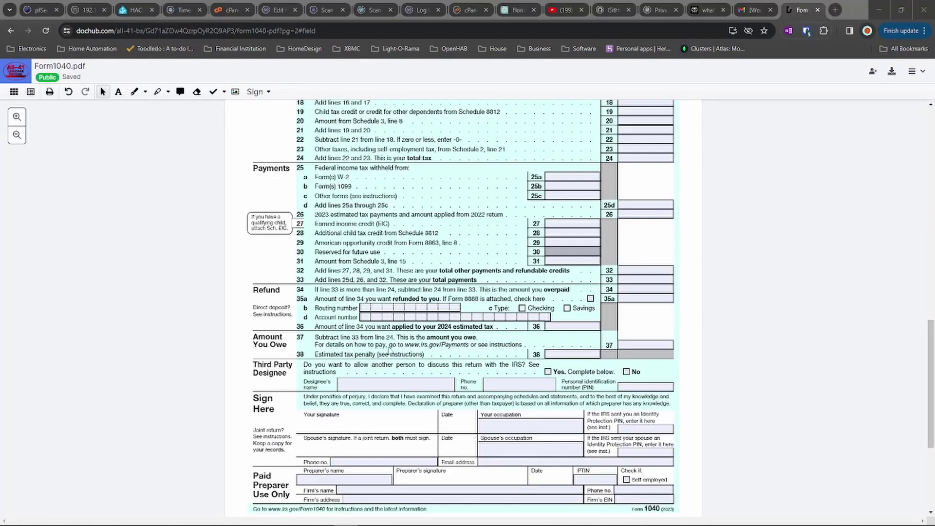
Scroll down to the Sign Here section on page 2 of Form 1040.
scroll(806, 243, down, 2)
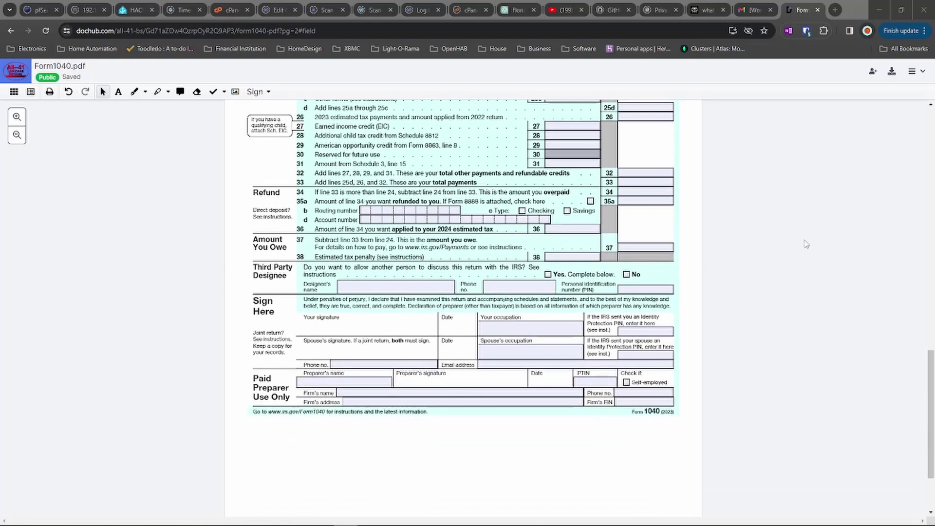
scroll(806, 244, down, 1)
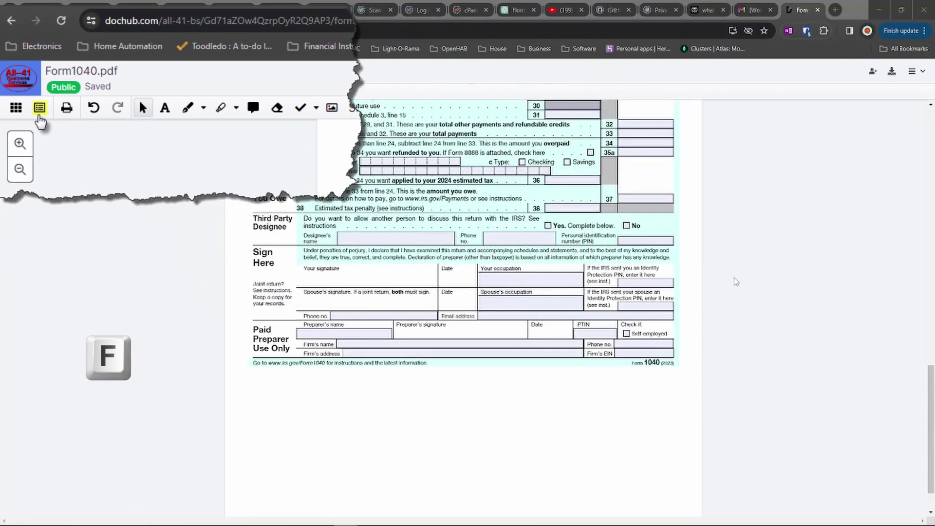
Add the first and second signers to Form1040.pdf by their e-mail addresses.
key(f)
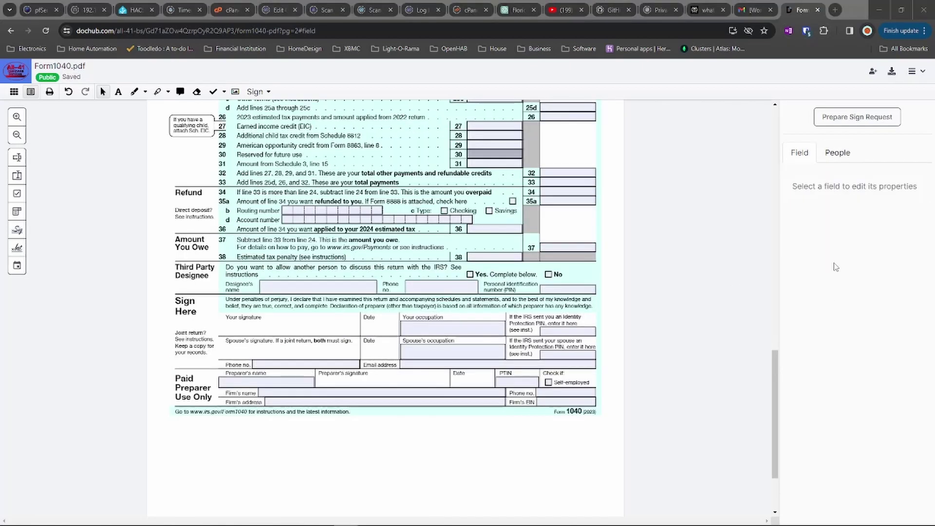
click(843, 156)
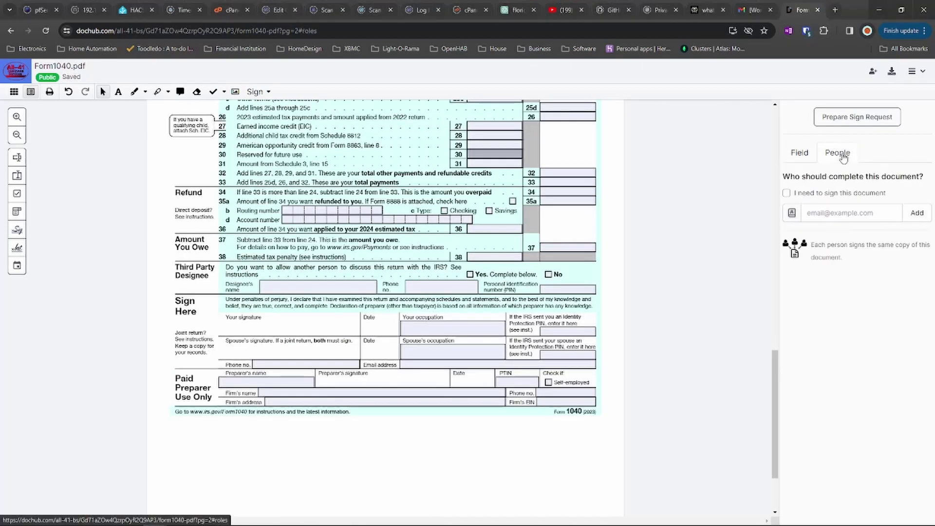
click(841, 214)
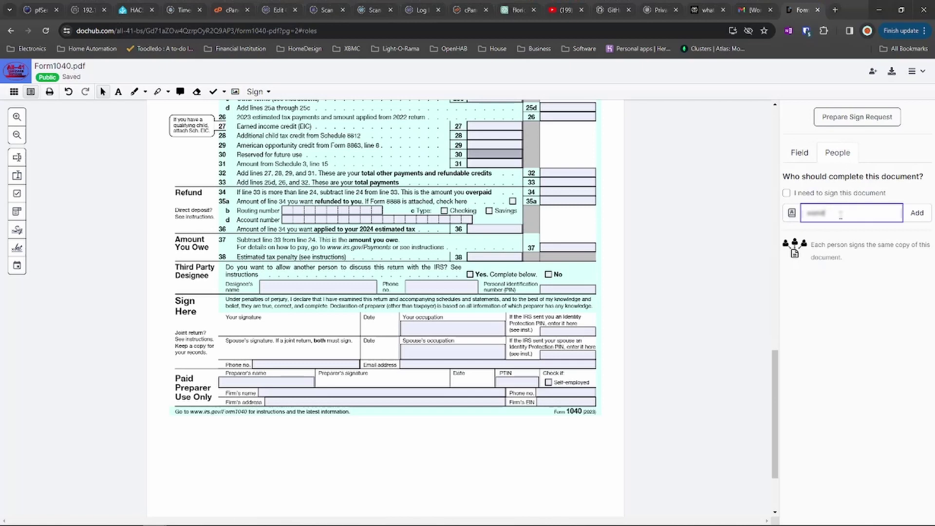
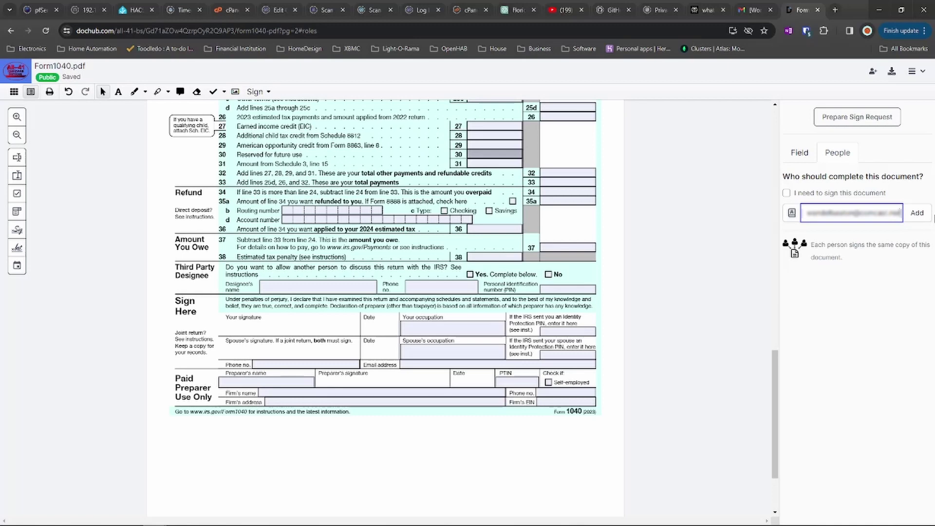
click(917, 219)
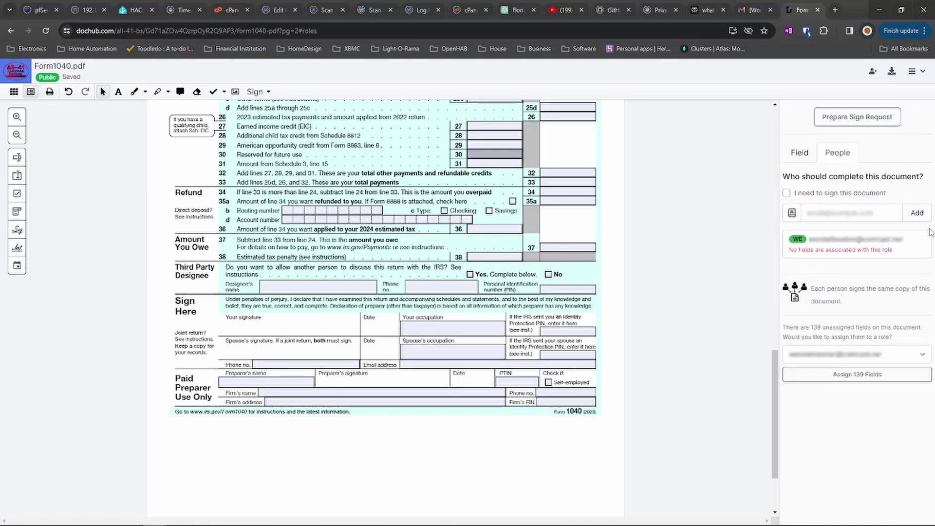
click(820, 210)
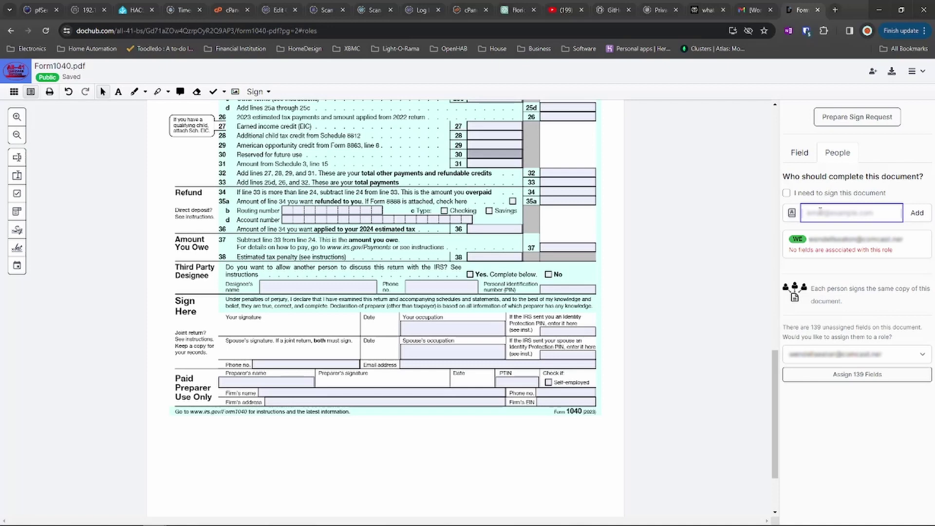
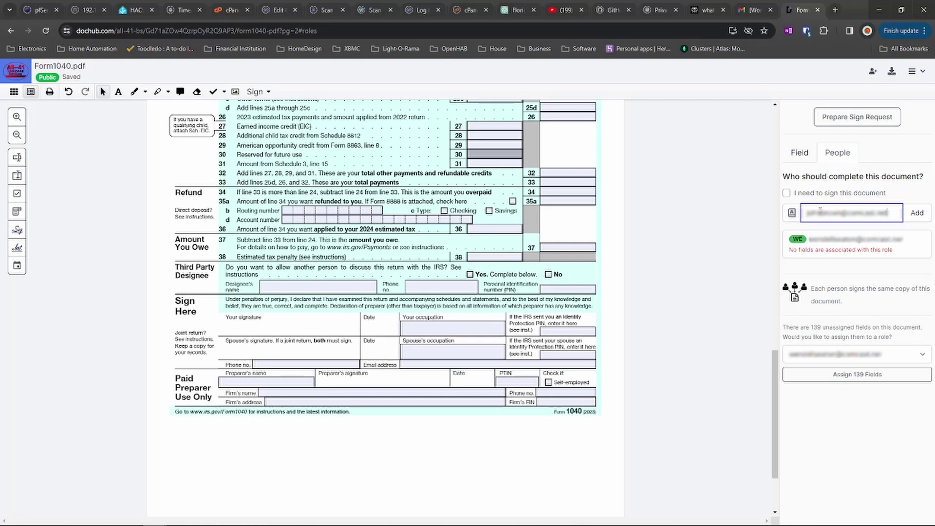
click(920, 221)
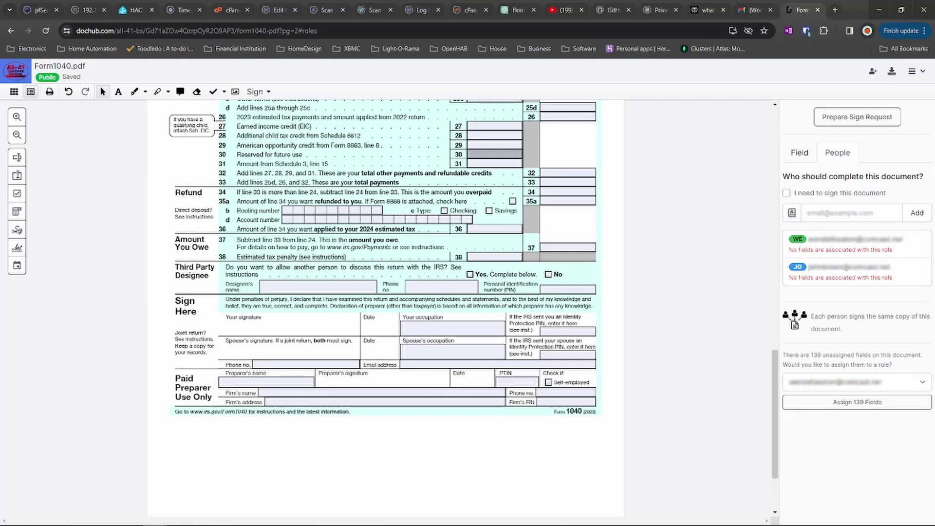
Place signature fields on both signature lines and a date field beside Your signature.
click(10, 232)
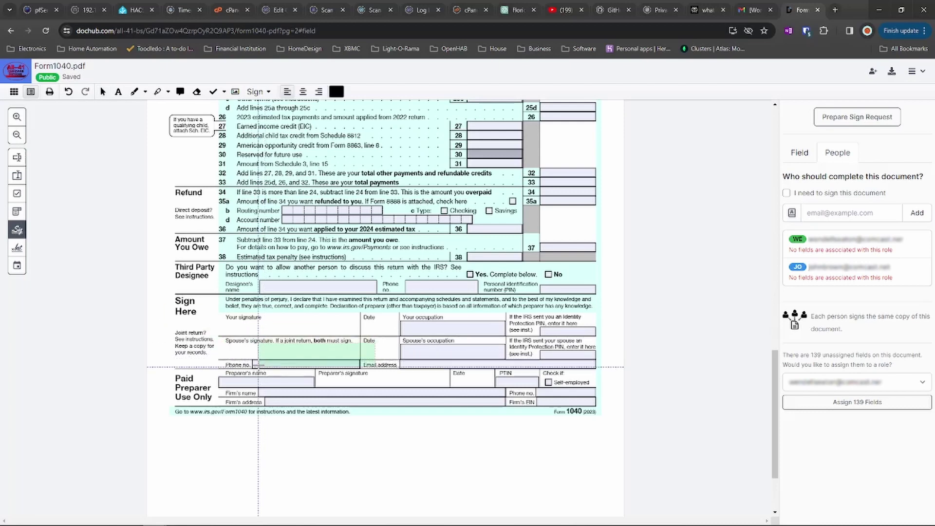
click(215, 334)
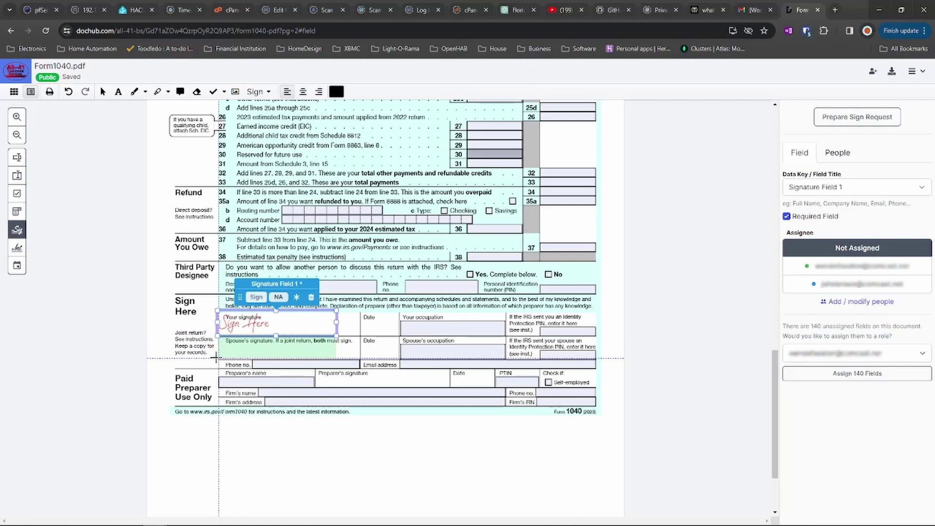
click(216, 358)
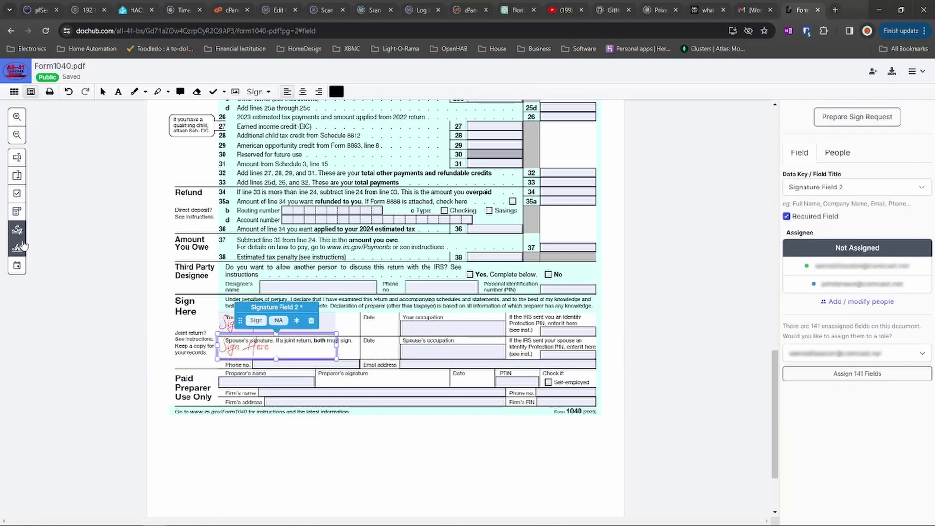
click(17, 266)
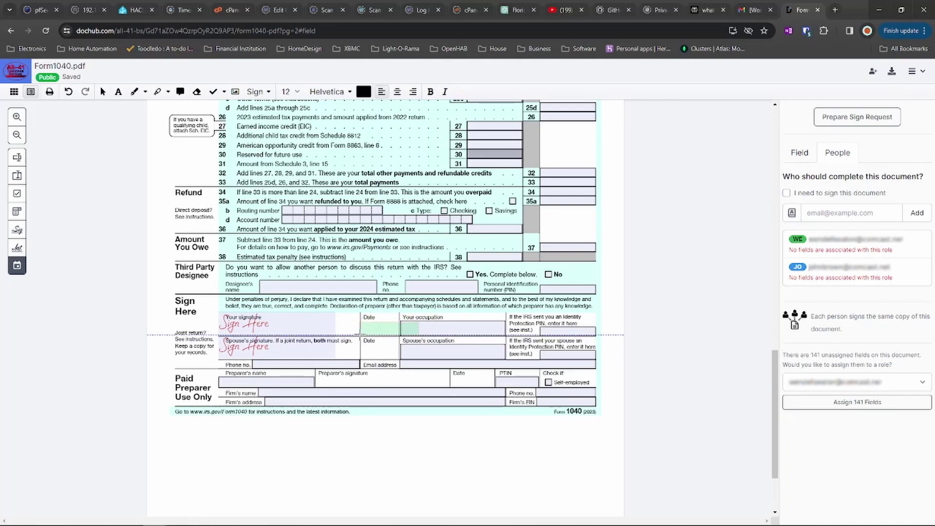
click(361, 335)
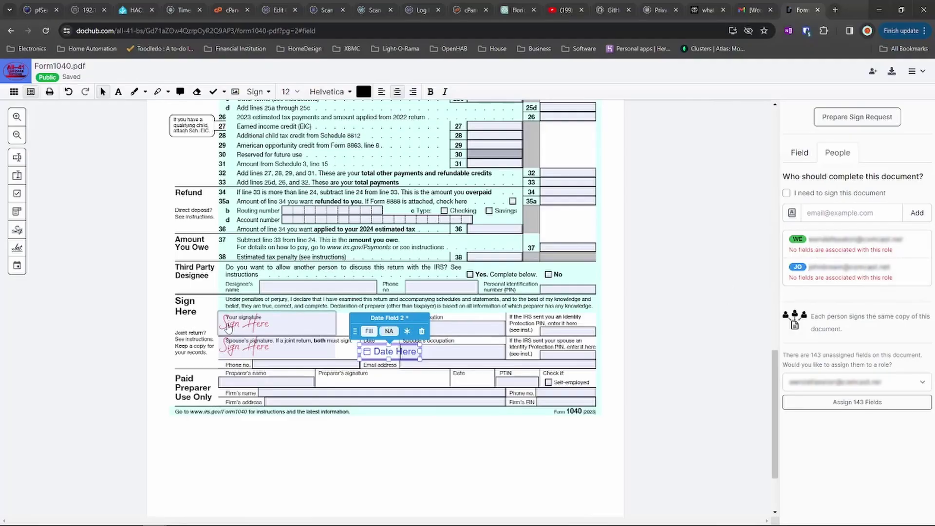
Assign the Your signature field to the first signer and the spouse's signature to the second.
click(267, 331)
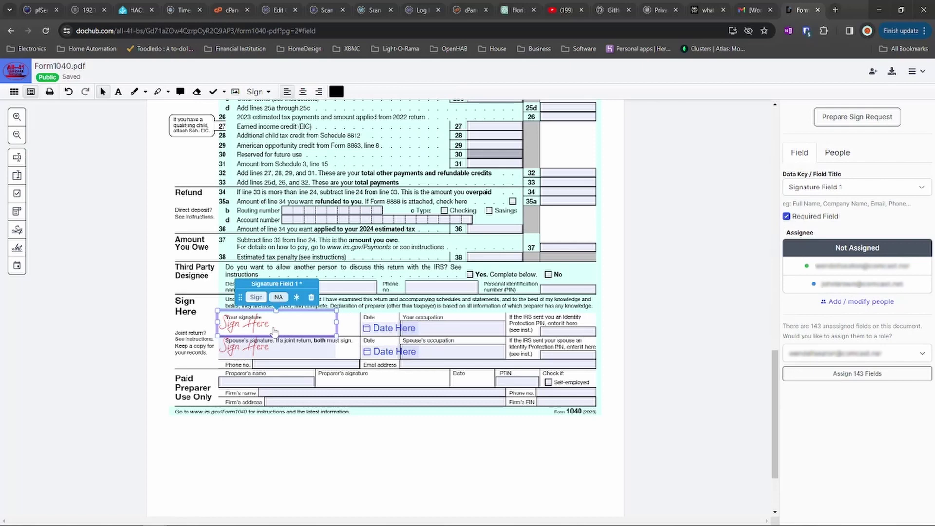
click(282, 302)
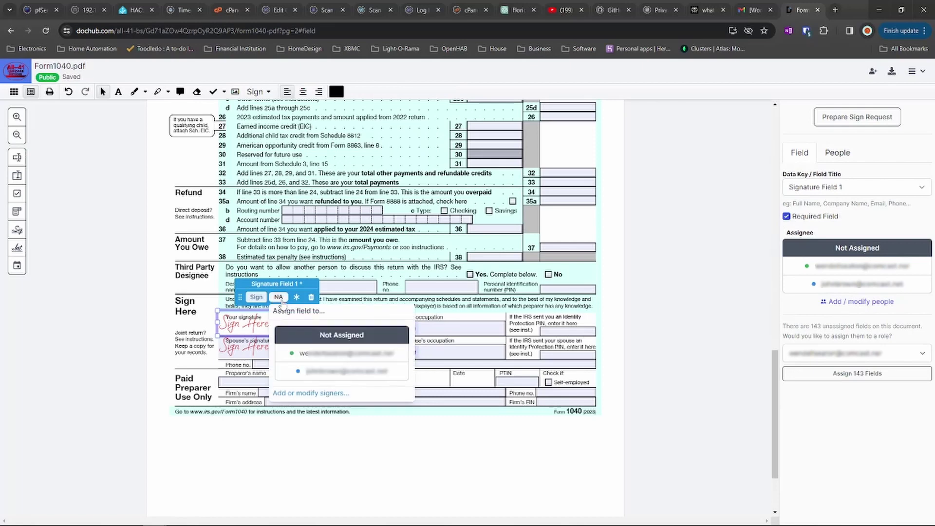
click(308, 355)
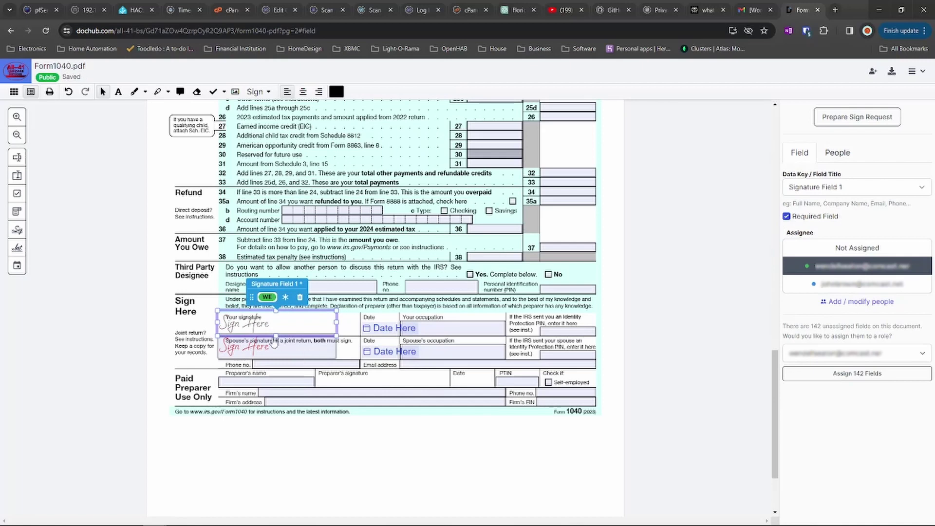
click(278, 356)
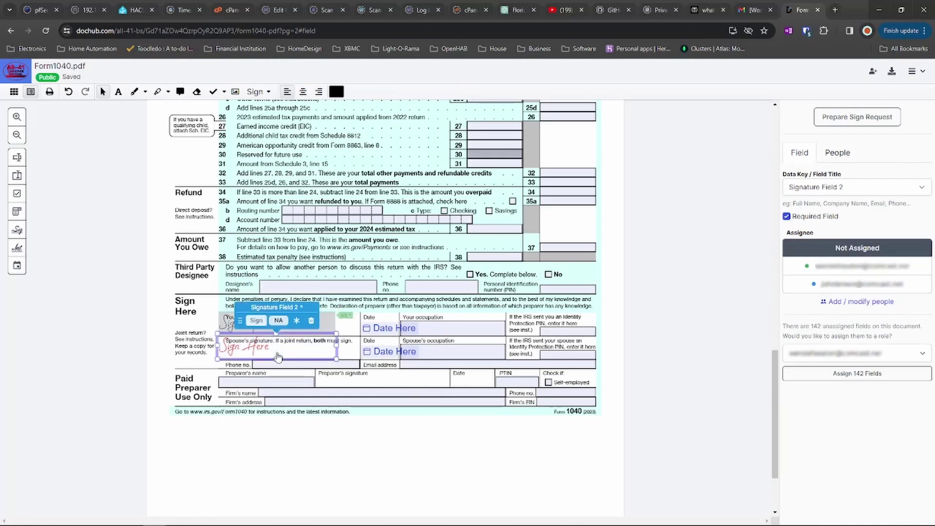
click(278, 321)
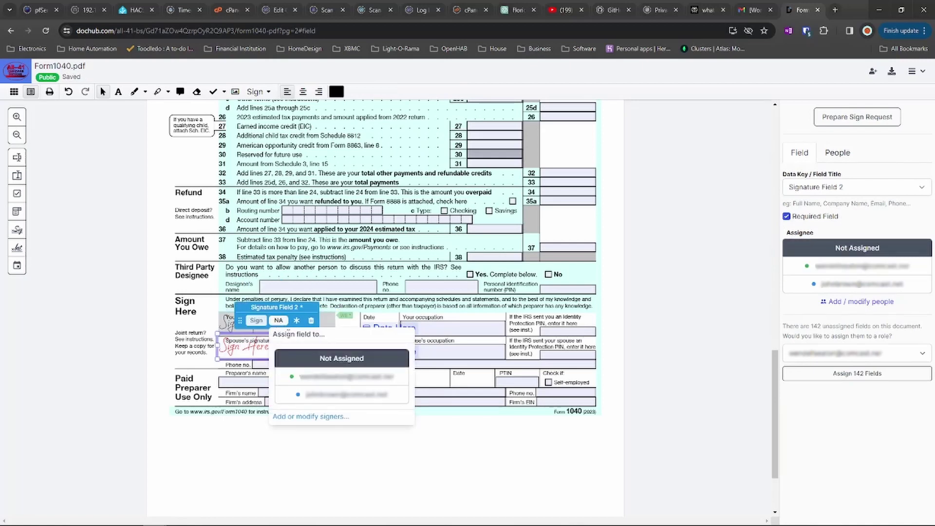
click(309, 394)
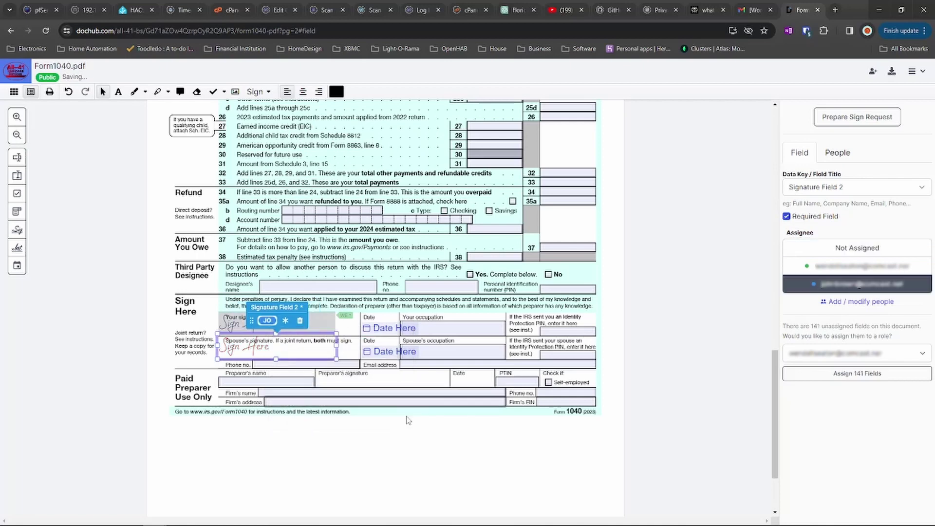
Assign the taxpayer's date field to the first signer and the spouse's date field to the second.
click(392, 327)
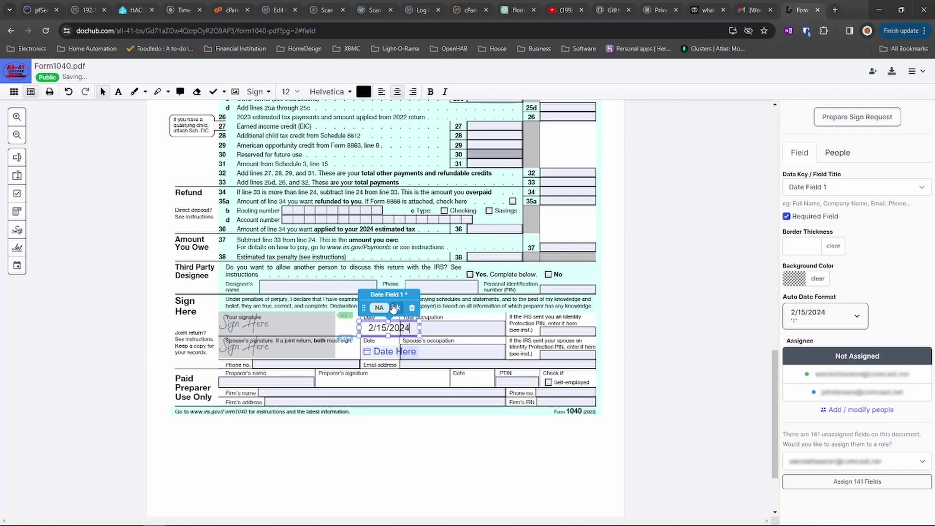
click(383, 307)
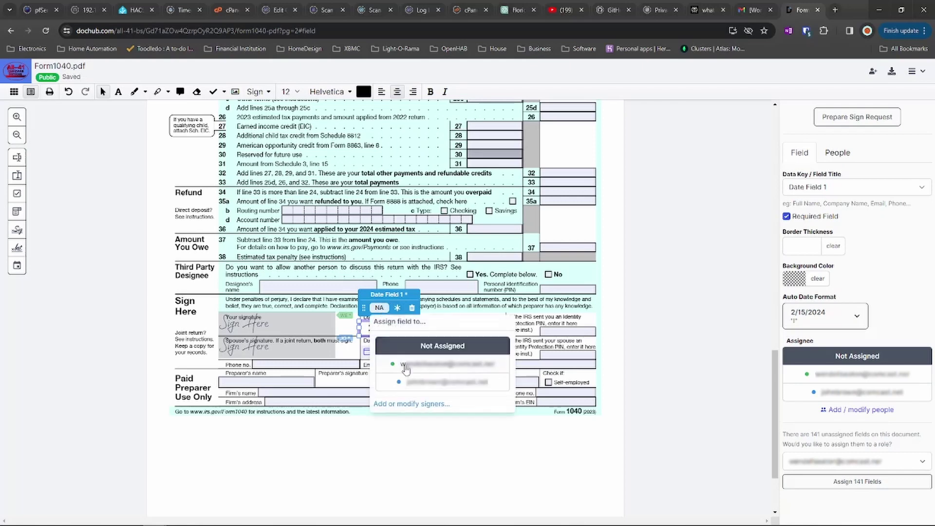
click(406, 367)
click(382, 351)
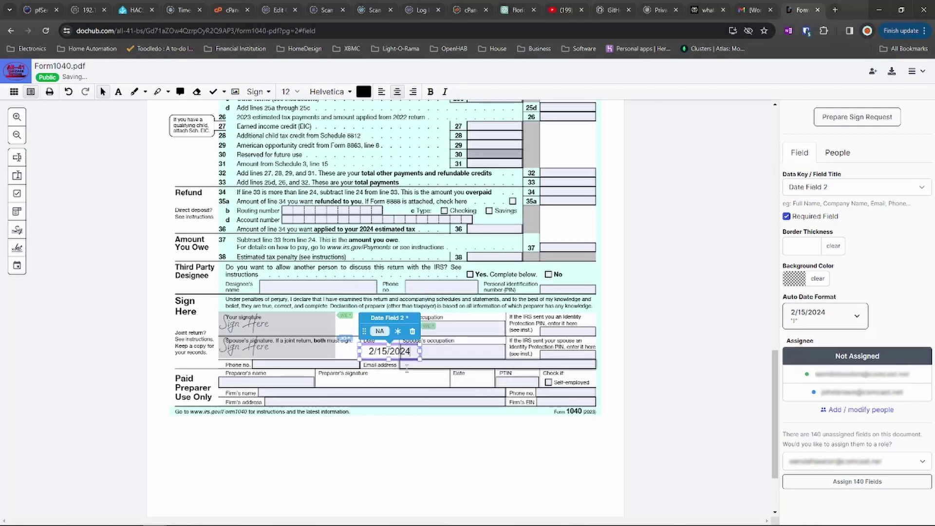
click(380, 332)
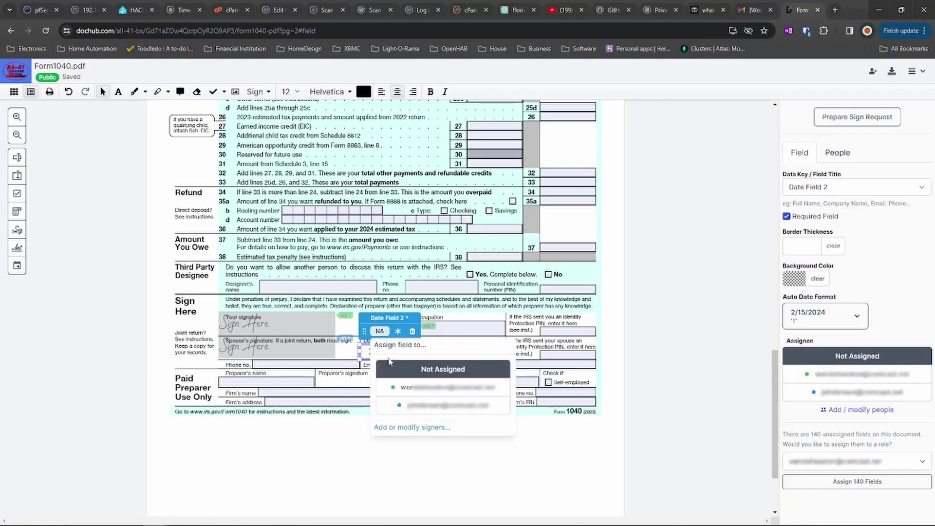
click(407, 406)
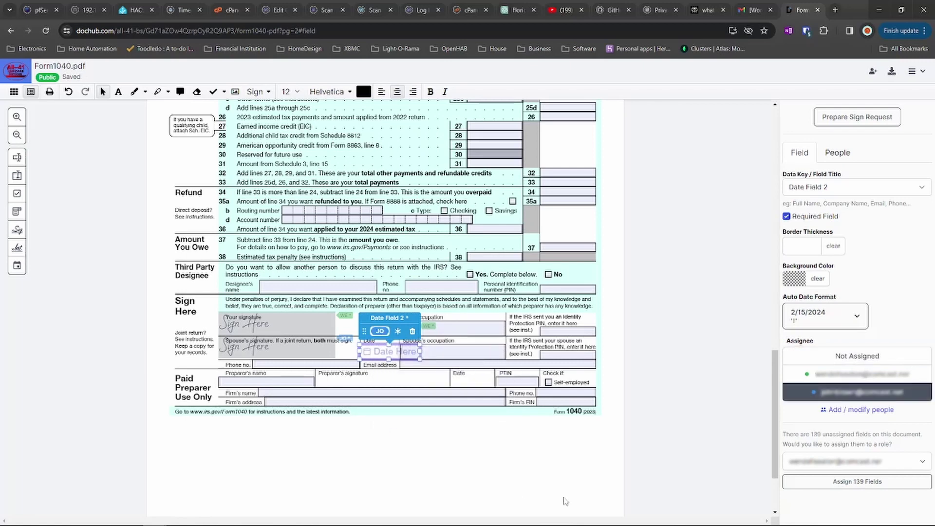
click(73, 196)
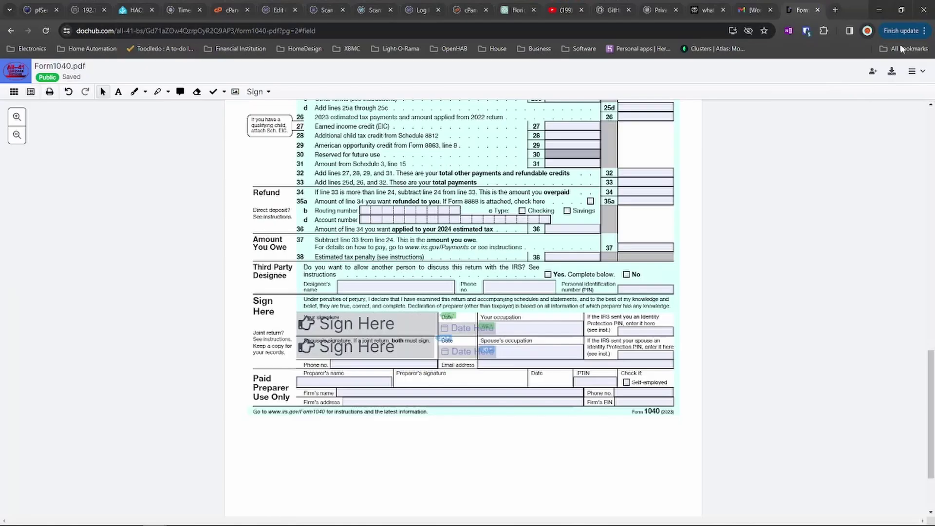
Choose Share or send from the Form1040.pdf document menu.
click(914, 71)
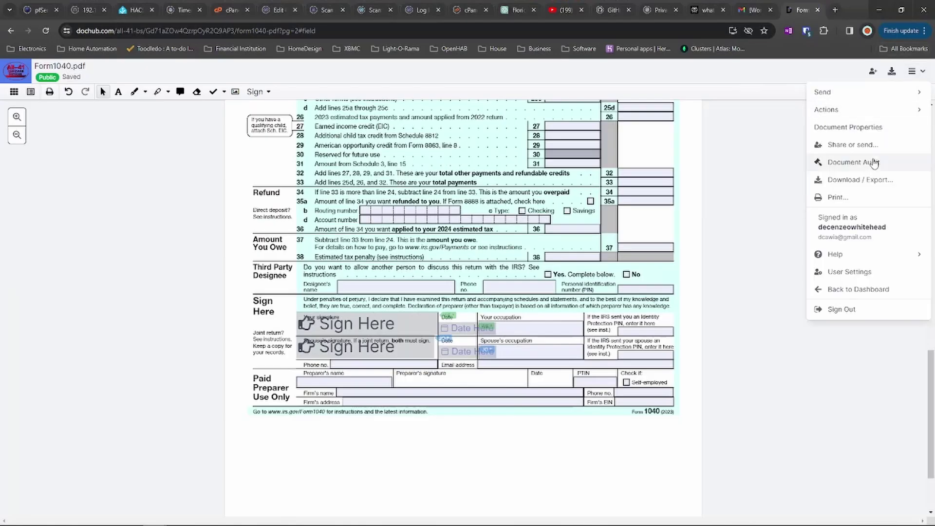
click(839, 148)
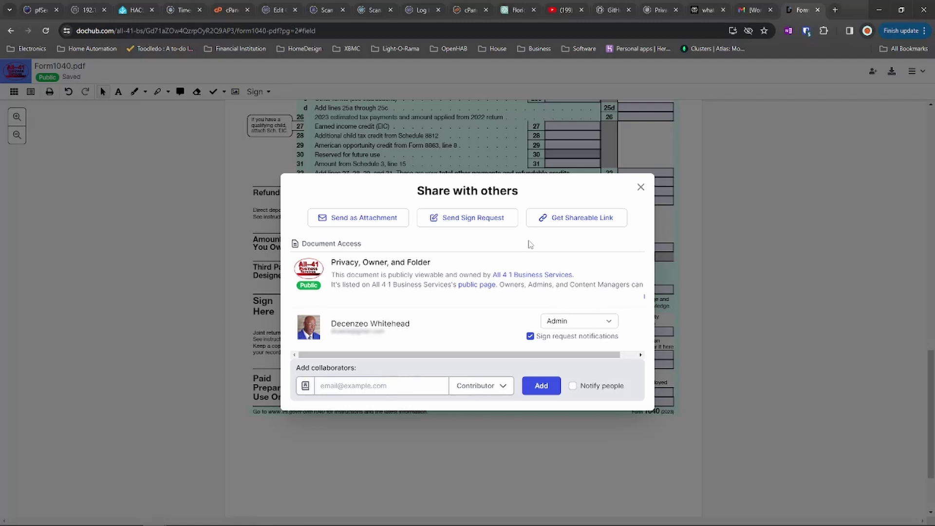
Start a sign request and review its recipients, permissions and e-mail options sections.
click(469, 220)
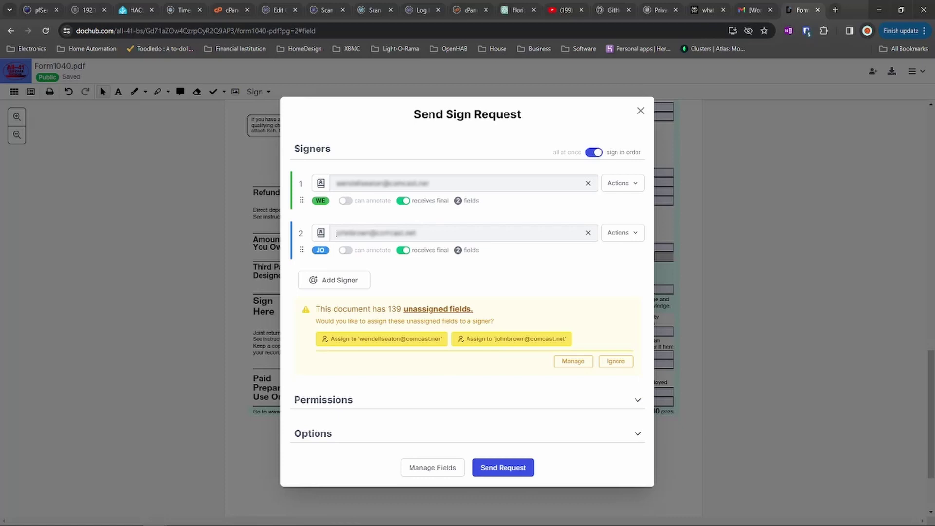
click(634, 403)
scroll(635, 405, down, 3)
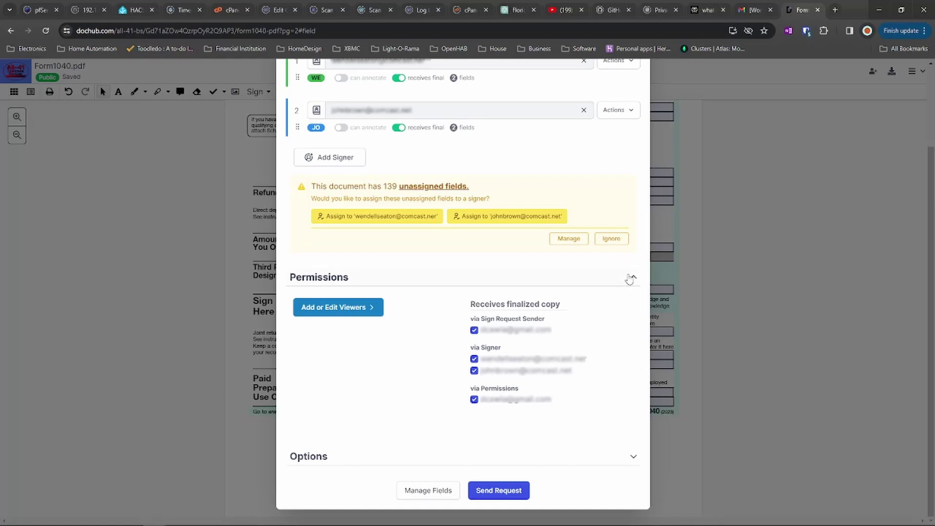
click(639, 282)
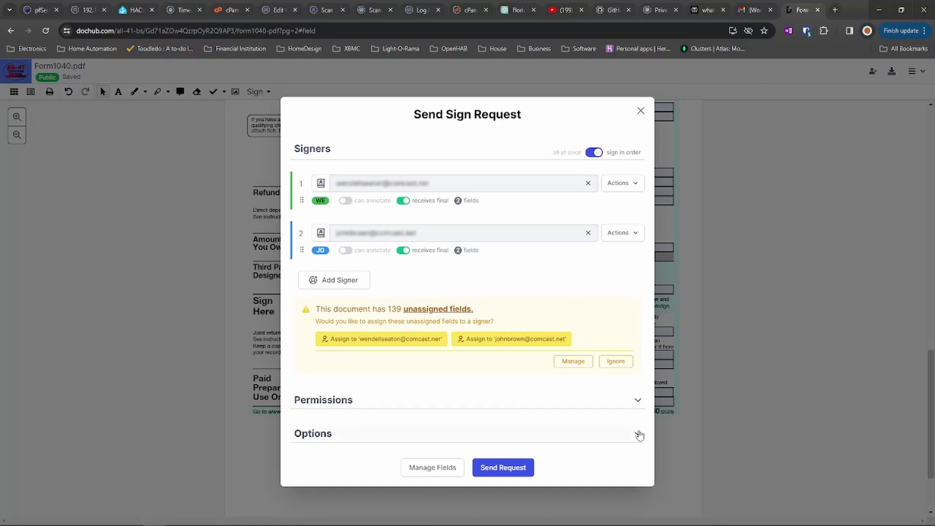
click(638, 433)
scroll(604, 364, down, 4)
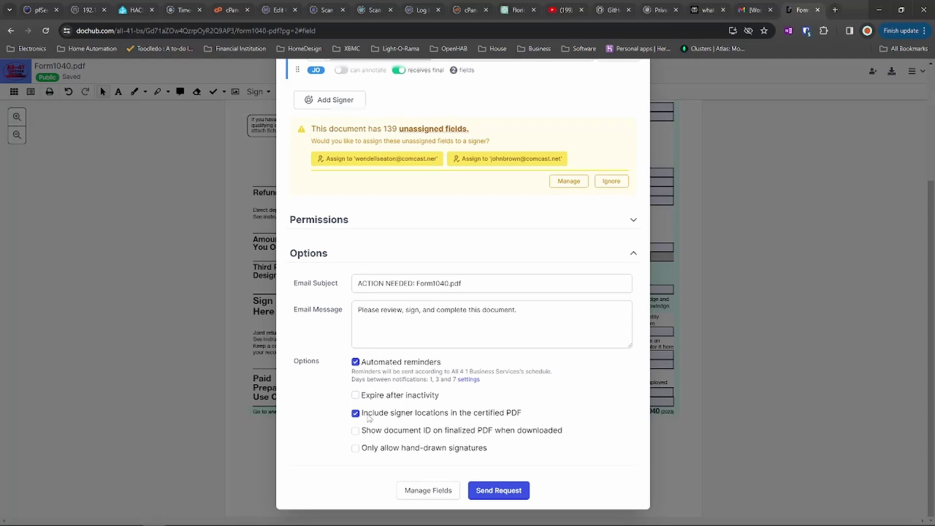
mouse_move(368, 437)
click(632, 257)
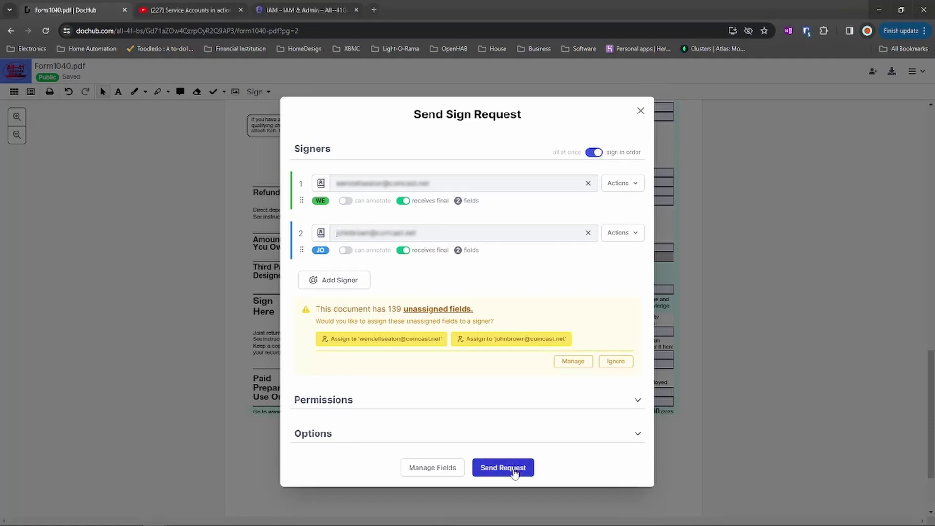
Send the sign request to both signers and acknowledge the Sign Request Sent confirmation.
click(514, 470)
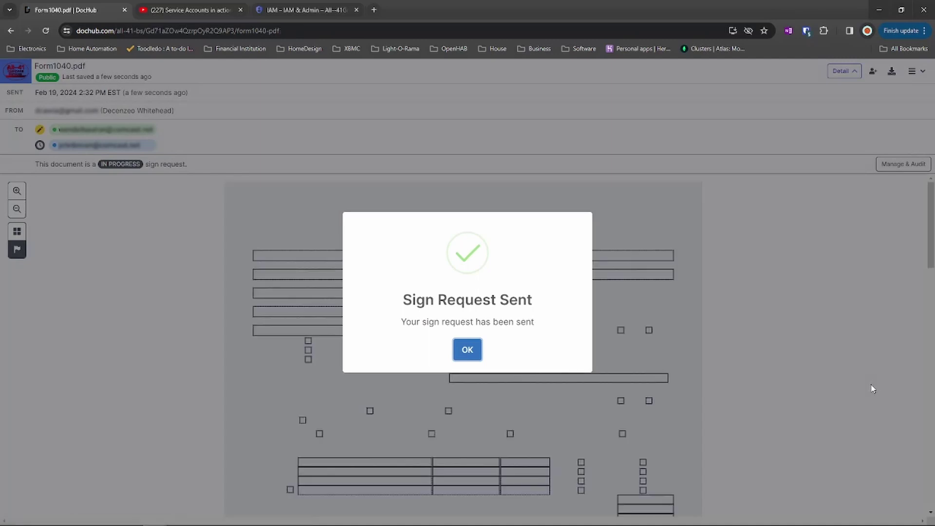
click(467, 350)
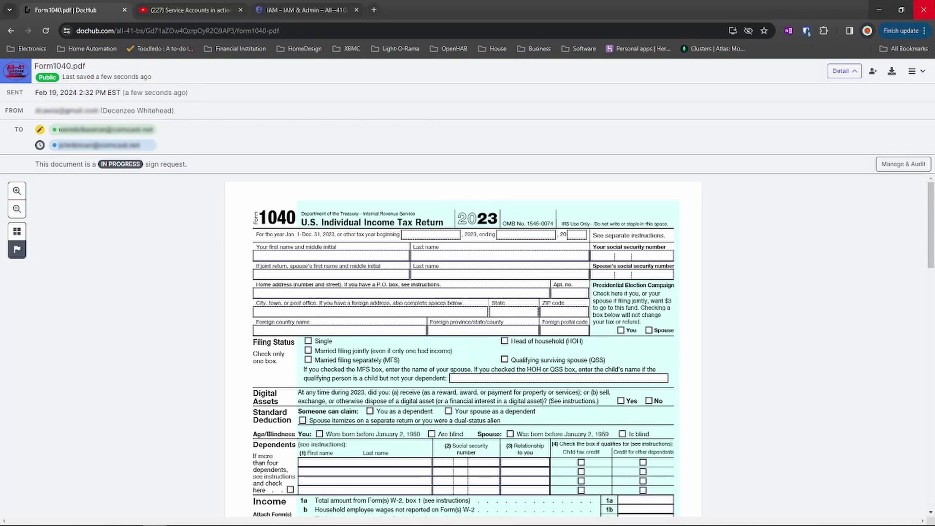
Return to the dashboard and view the Sent list, where Form1040.pdf awaits its two signers.
click(921, 72)
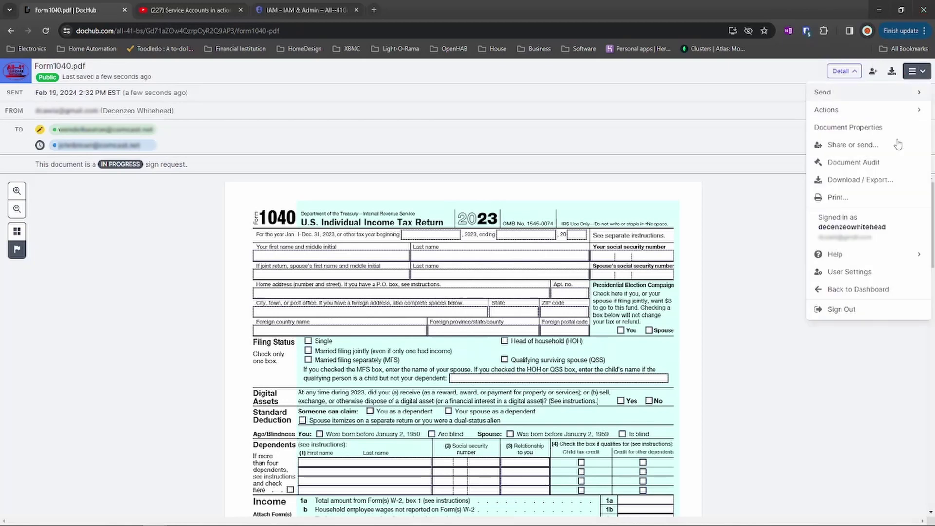
click(853, 290)
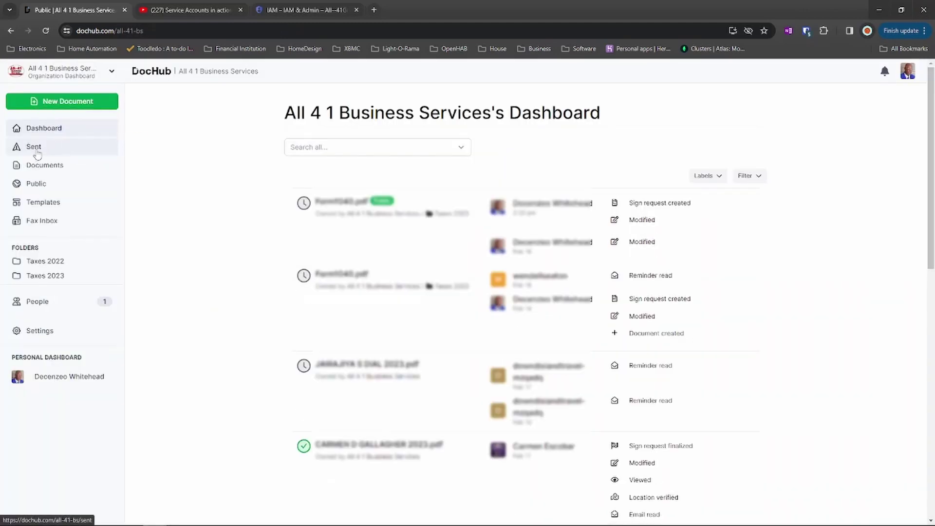
click(33, 147)
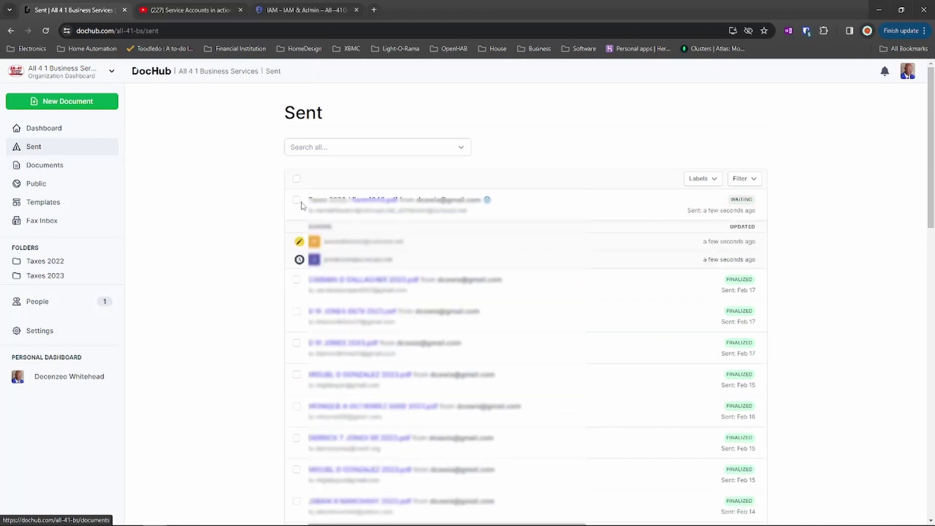
mouse_move(347, 207)
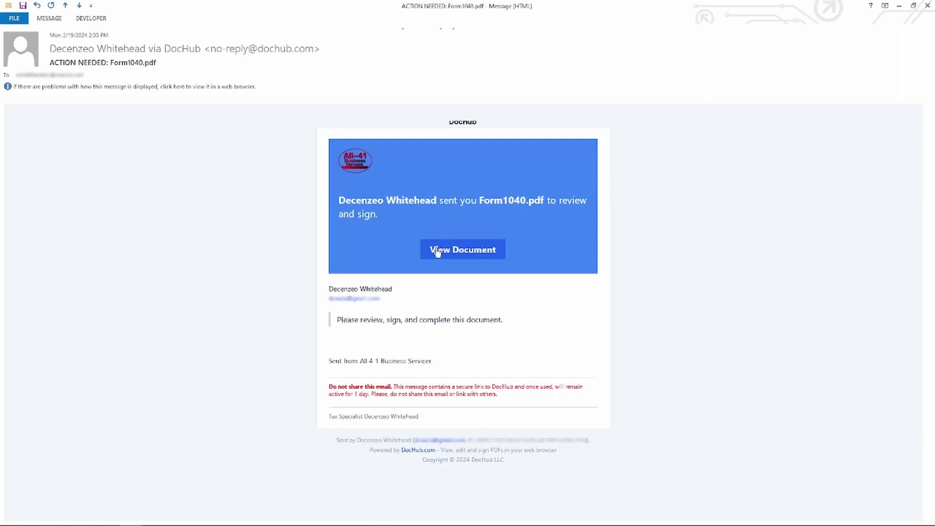
Open Form1040.pdf from the View Document link in the ACTION NEEDED email.
click(468, 250)
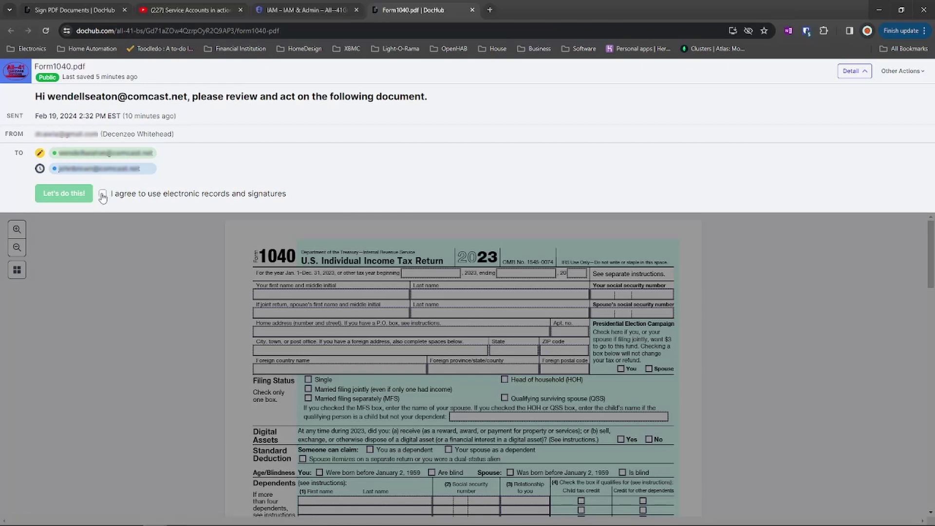
Accept the electronic records and signatures consent and begin signing Form1040.pdf.
click(102, 196)
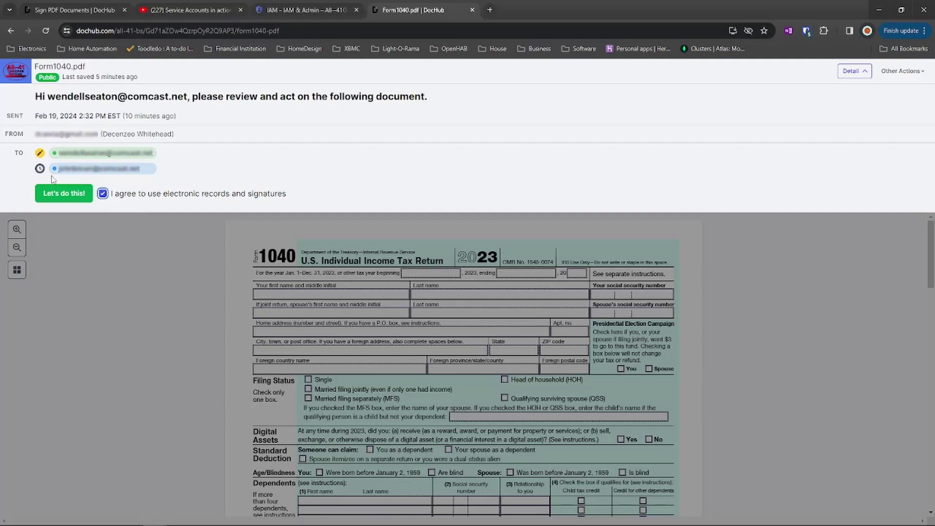
click(68, 196)
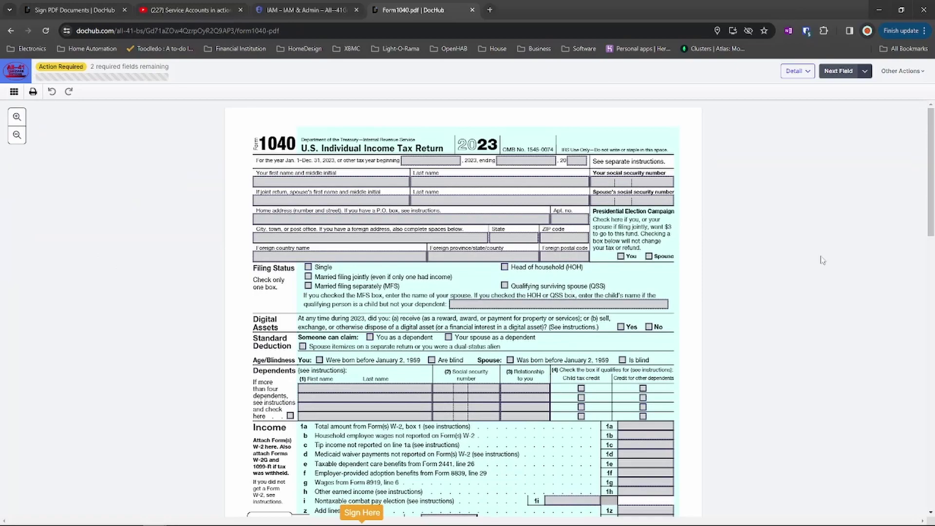
Apply the first signer's signature to the Your signature line on page 2 of Form 1040.
scroll(743, 253, down, 2)
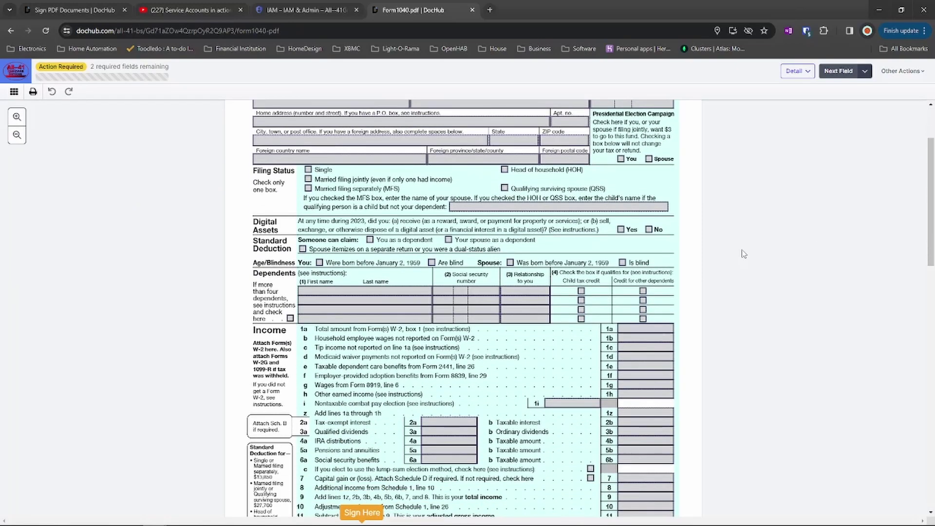
scroll(744, 253, up, 2)
scroll(743, 254, down, 4)
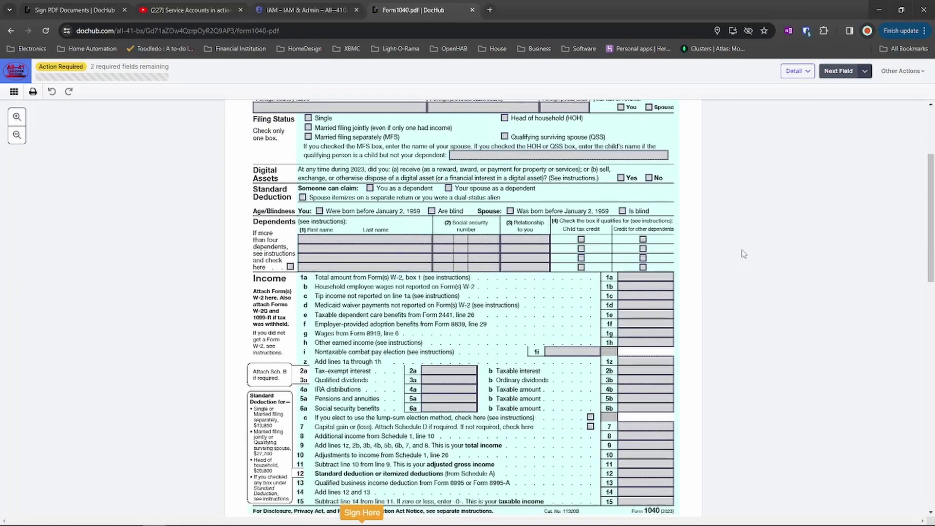
scroll(743, 254, down, 8)
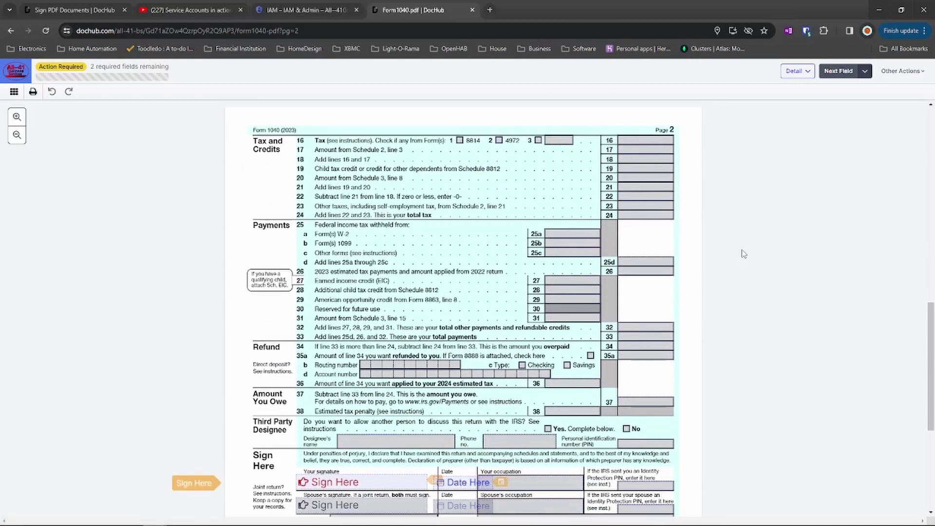
scroll(792, 170, down, 2)
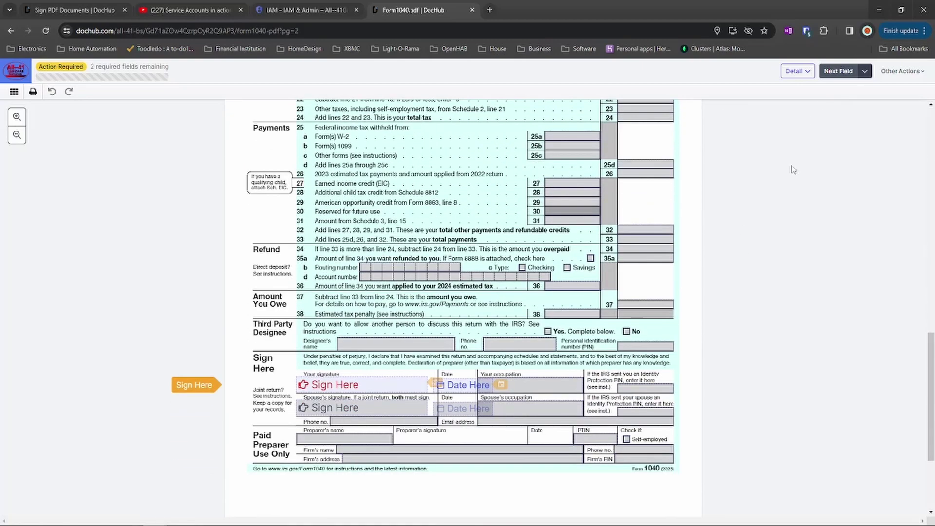
click(361, 386)
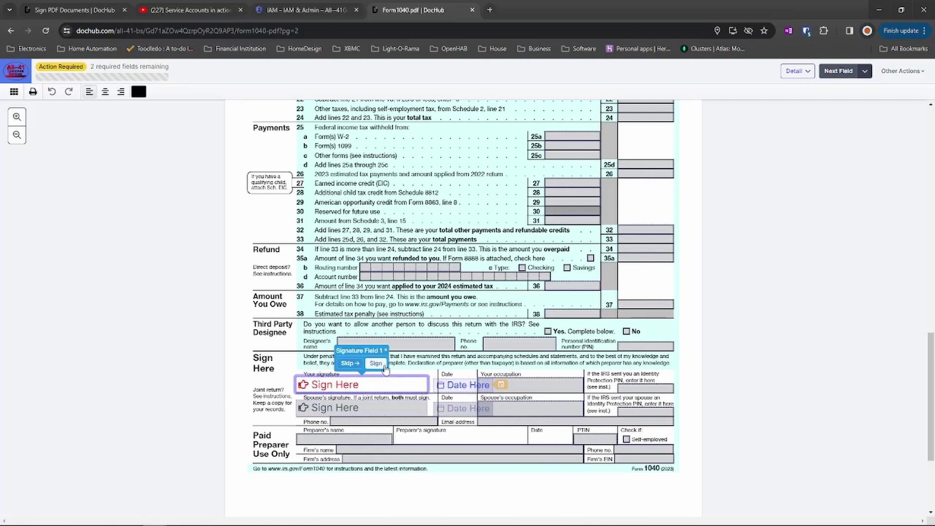
click(375, 364)
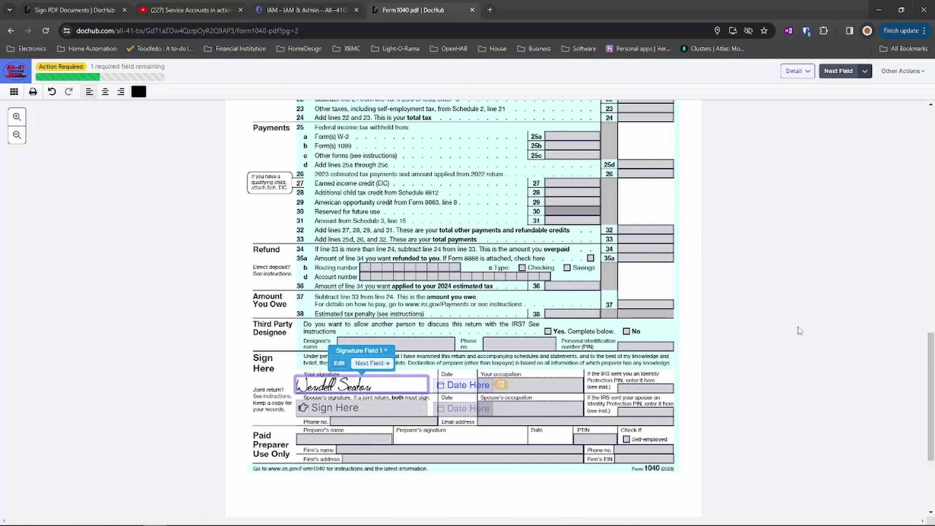
Date the taxpayer's signature 2/19/2024 and finalize the signed Form 1040.
click(457, 388)
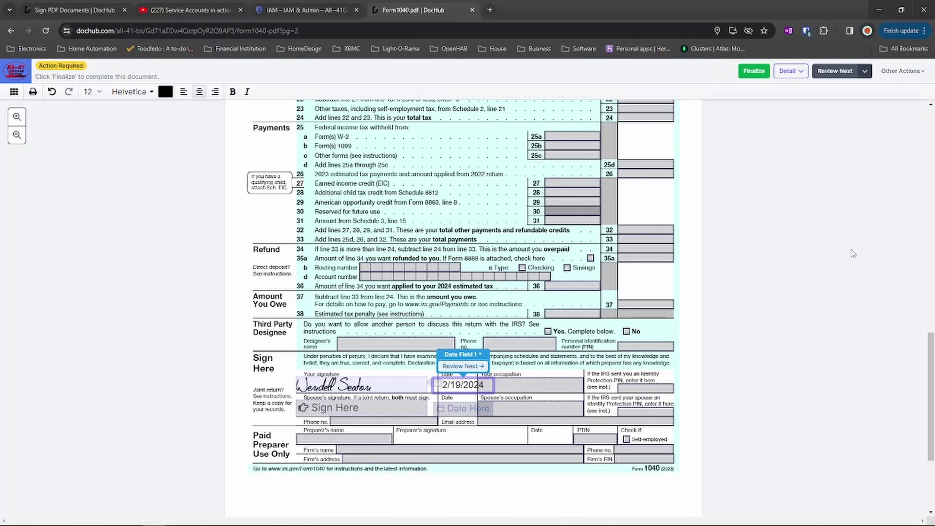
click(754, 72)
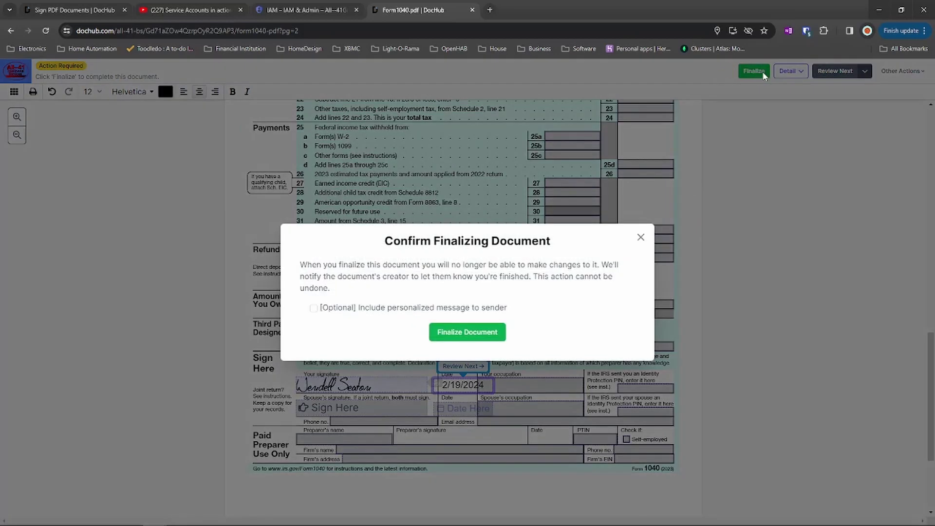
click(478, 335)
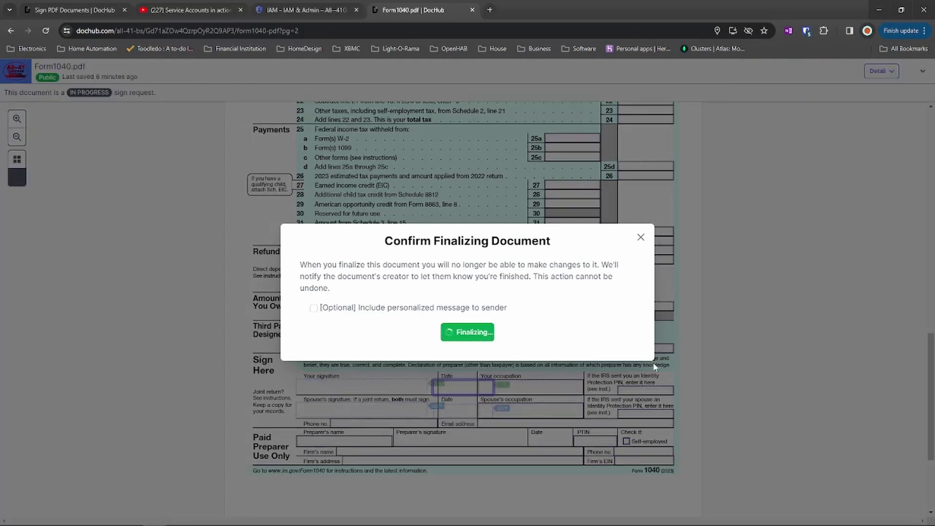